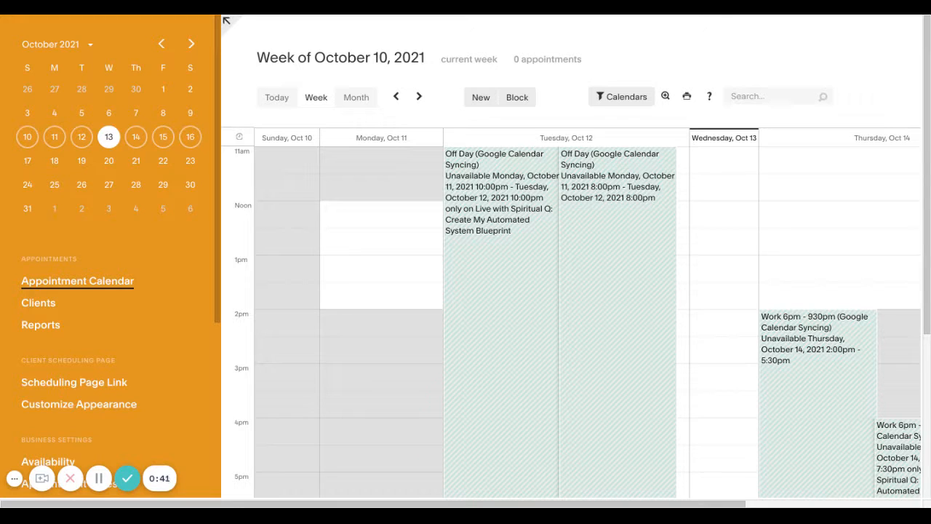
Open the Appointment Types settings and start a new type of service.
{"action": "scroll", "coordinate": [166, 331], "scroll_direction": "down", "scroll_amount": 2}
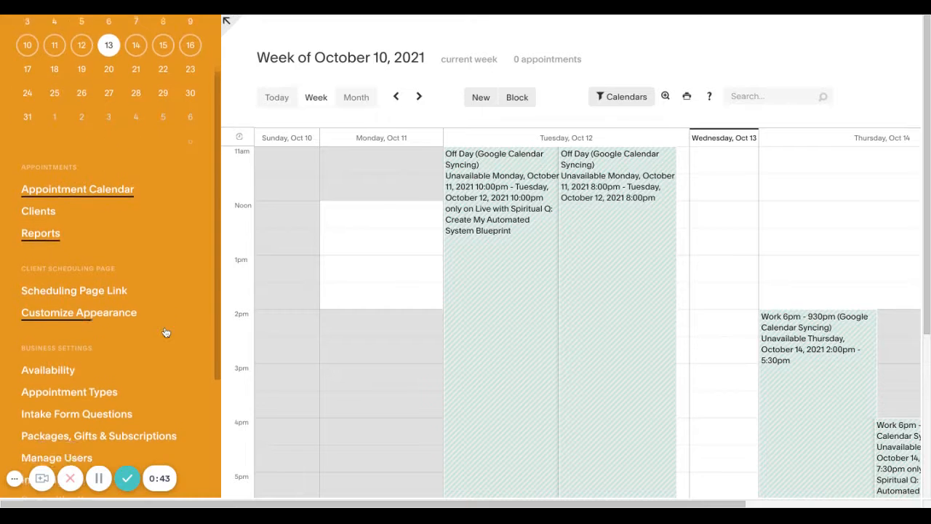
{"action": "scroll", "coordinate": [166, 333], "scroll_direction": "down", "scroll_amount": 1}
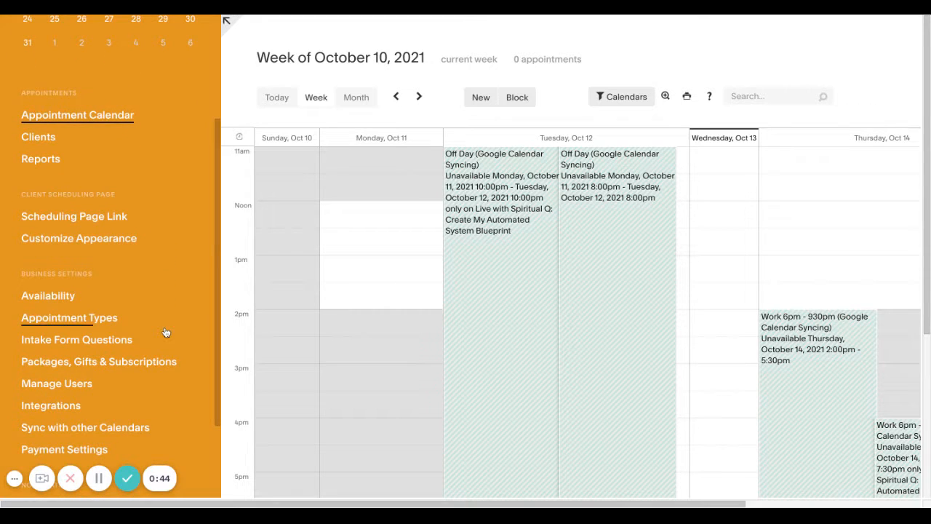
{"action": "left_click", "coordinate": [78, 325]}
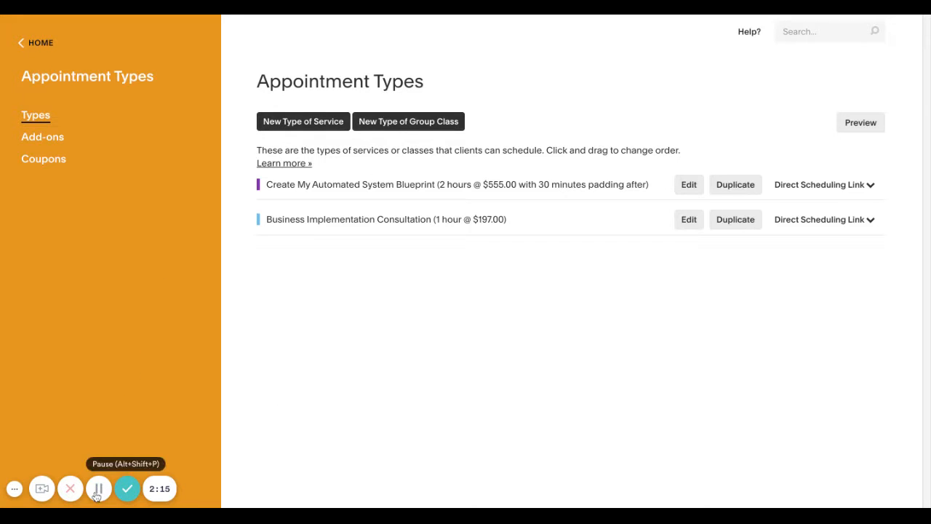
{"action": "left_click", "coordinate": [301, 124]}
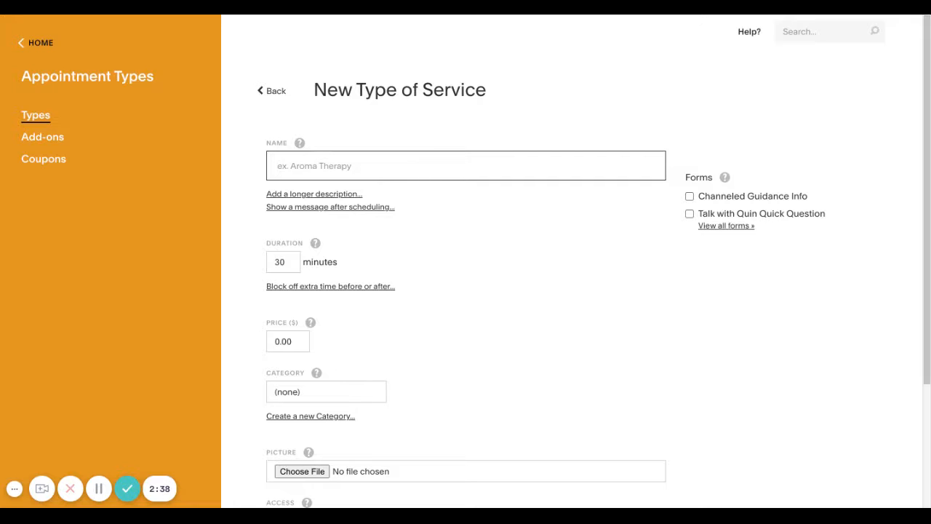
Return to the home calendar, reopen the appointment types, and bring up a blank new service form again.
{"action": "left_click", "coordinate": [48, 45]}
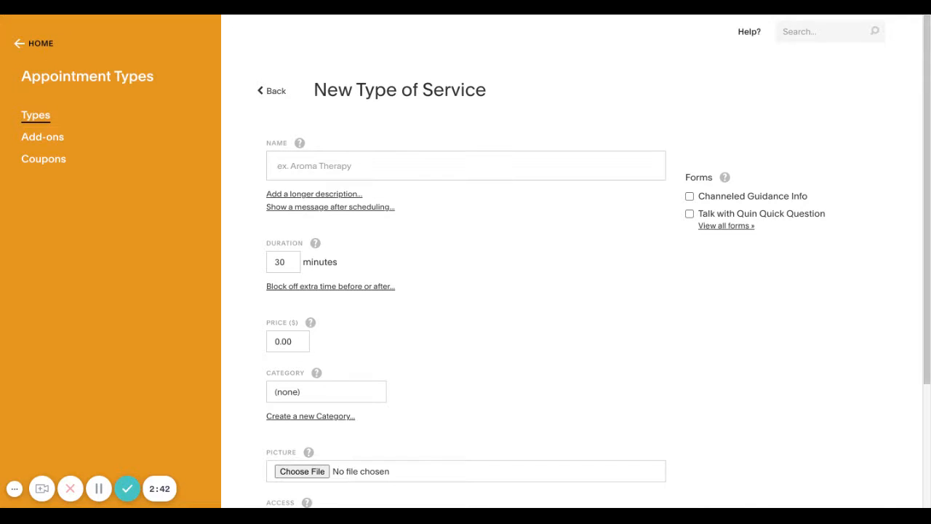
{"action": "scroll", "coordinate": [57, 331], "scroll_direction": "down", "scroll_amount": 4}
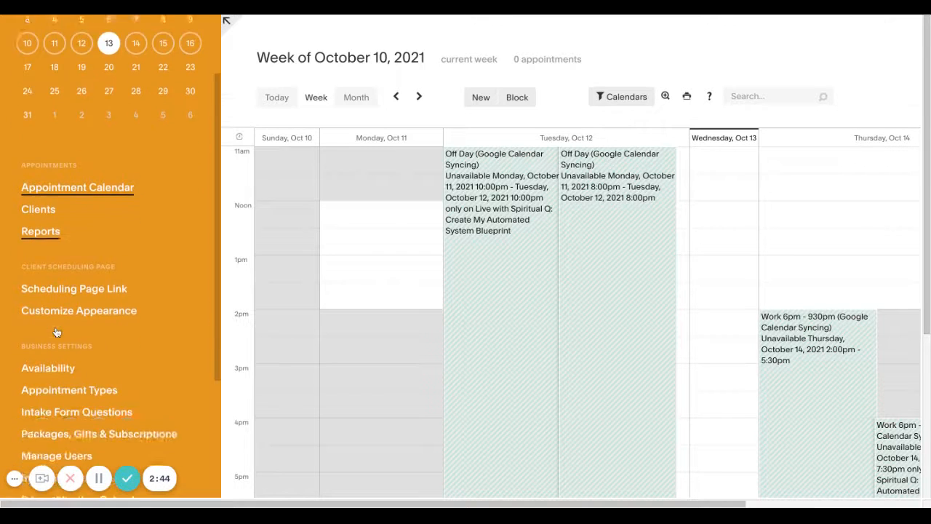
{"action": "left_click", "coordinate": [57, 332]}
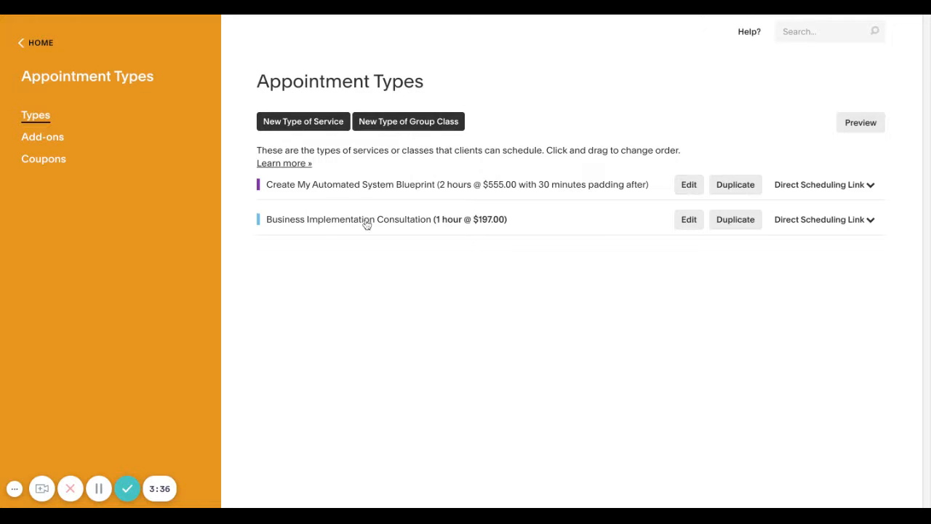
{"action": "left_click", "coordinate": [36, 42]}
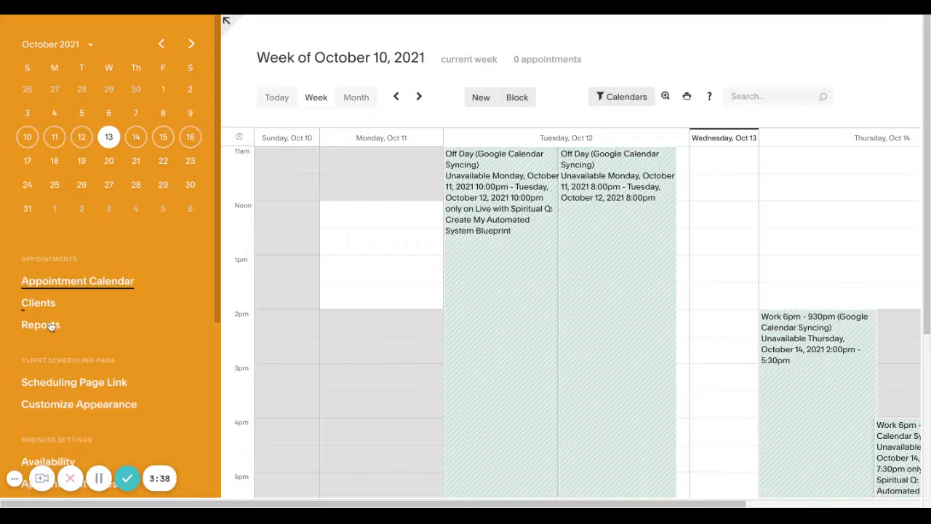
{"action": "scroll", "coordinate": [51, 327], "scroll_direction": "down", "scroll_amount": 3}
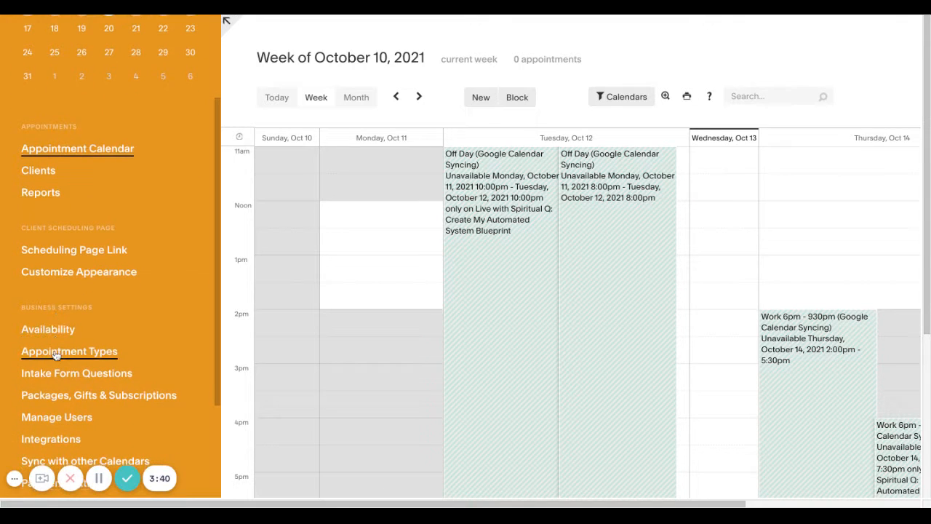
{"action": "left_click", "coordinate": [56, 354]}
{"action": "left_click", "coordinate": [298, 123]}
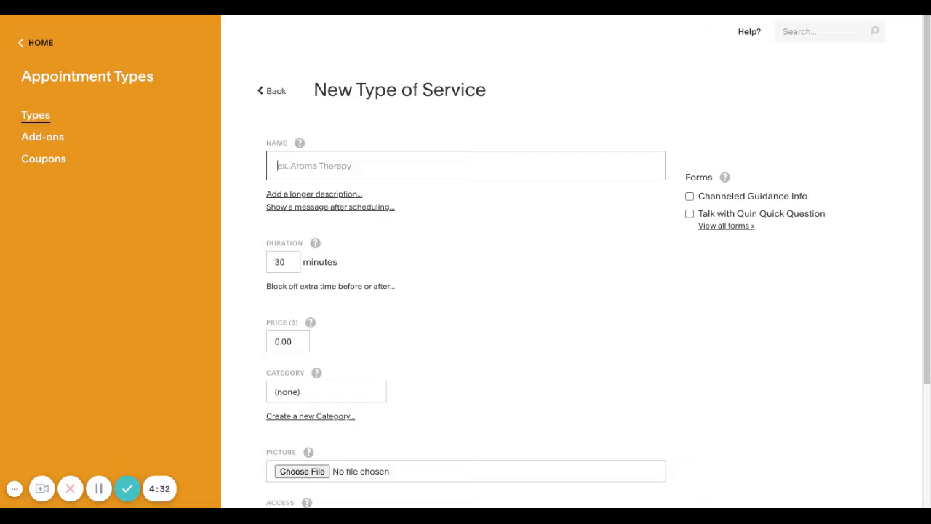
Name the service Test Consultation and open the longer description for it.
{"action": "type", "text": "Test Consultation"}
{"action": "left_click", "coordinate": [322, 194]}
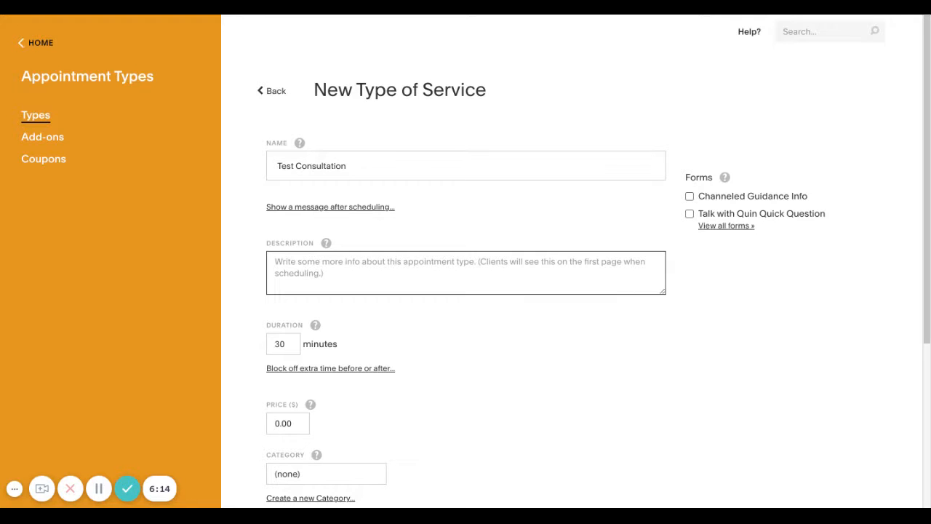
Block off 10 extra minutes before and 10 extra minutes after the appointment.
{"action": "scroll", "coordinate": [363, 284], "scroll_direction": "down", "scroll_amount": 3}
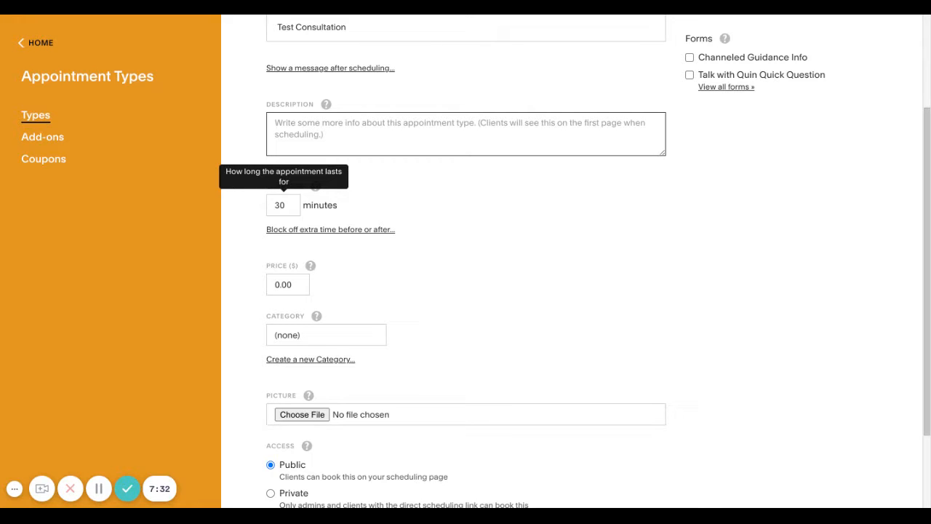
{"action": "left_click", "coordinate": [345, 229]}
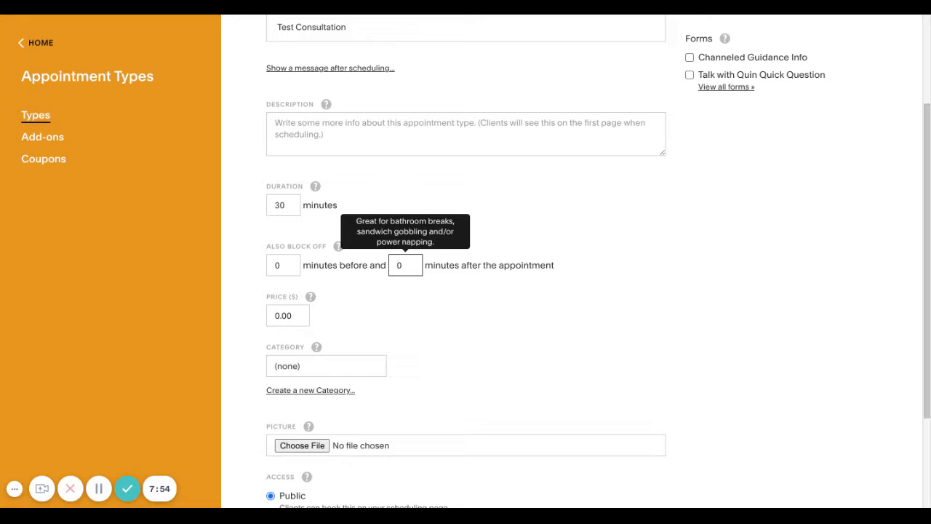
{"action": "left_click", "coordinate": [281, 264]}
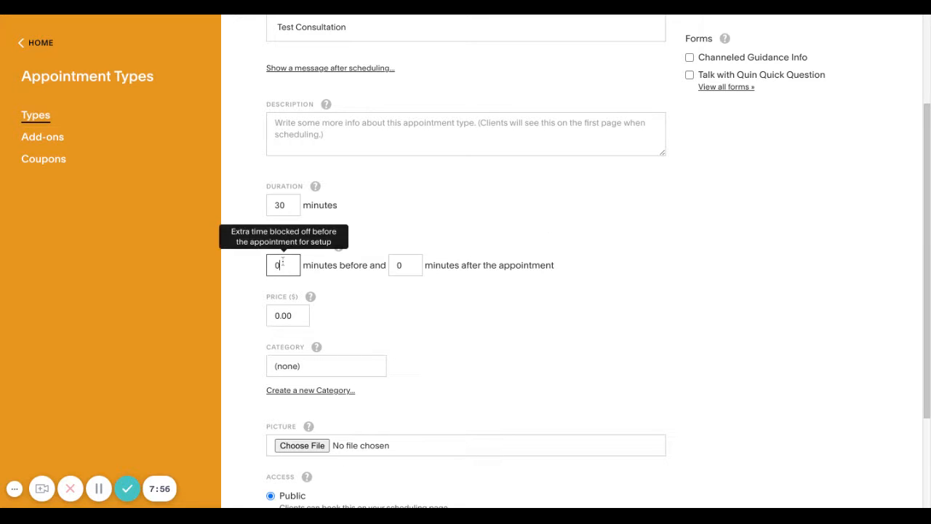
{"action": "key", "text": "BackSpace"}
{"action": "type", "text": "10"}
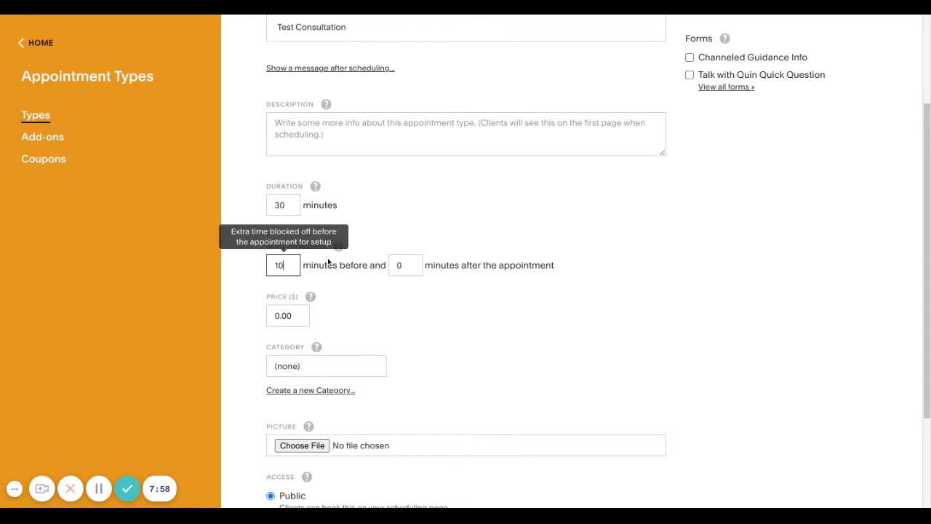
{"action": "left_click", "coordinate": [412, 264]}
{"action": "key", "text": "BackSpace"}
{"action": "type", "text": "10"}
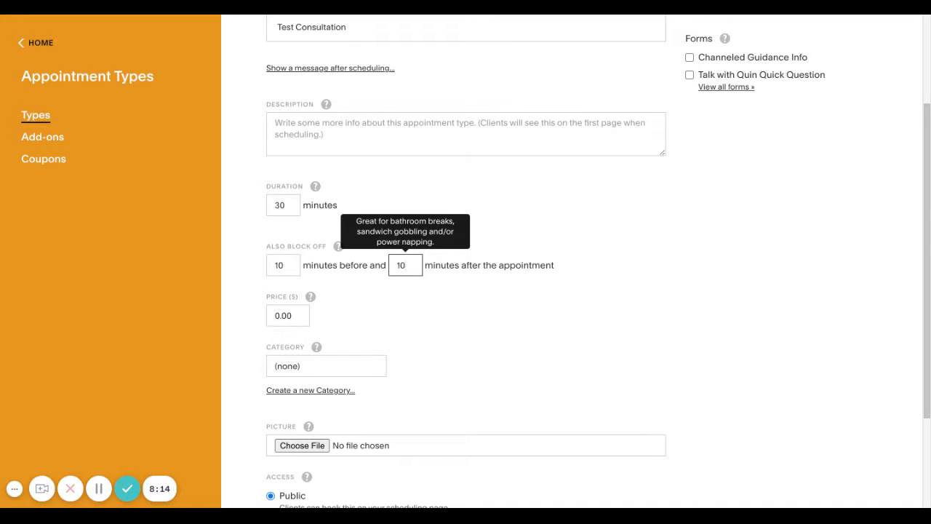
Set the appointment duration to 60 minutes.
{"action": "left_click", "coordinate": [293, 209]}
{"action": "key", "text": "BackSpace"}
{"action": "key", "text": "BackSpace"}
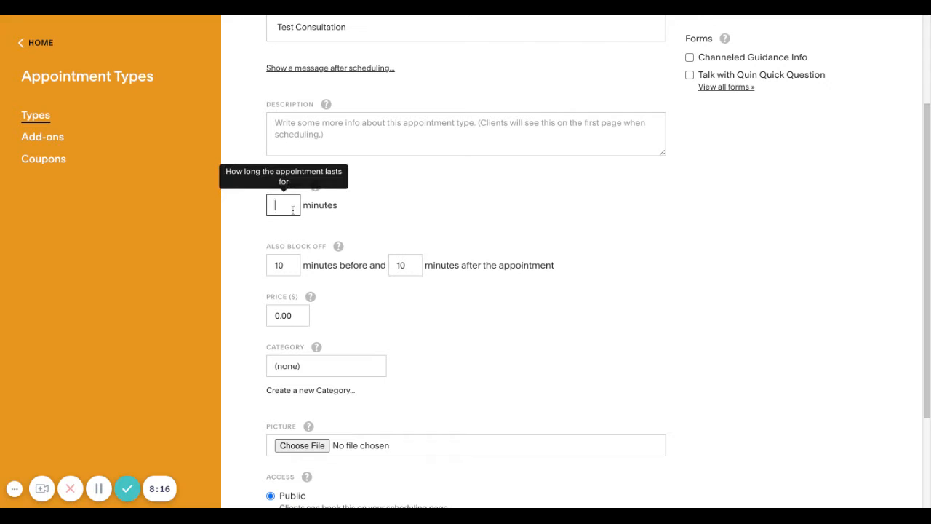
{"action": "type", "text": "60"}
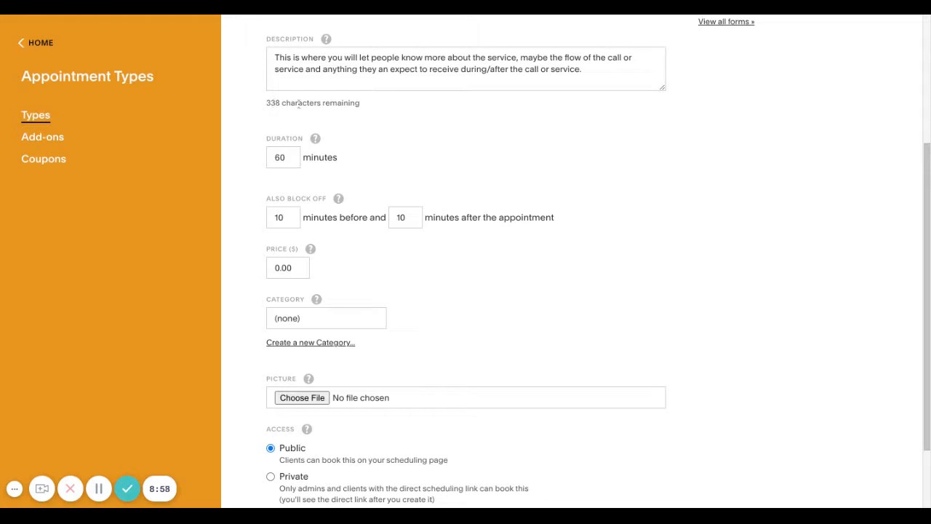
Add a line reading "iiii" at the end of the service description, separated by a blank line.
{"action": "left_click", "coordinate": [602, 74]}
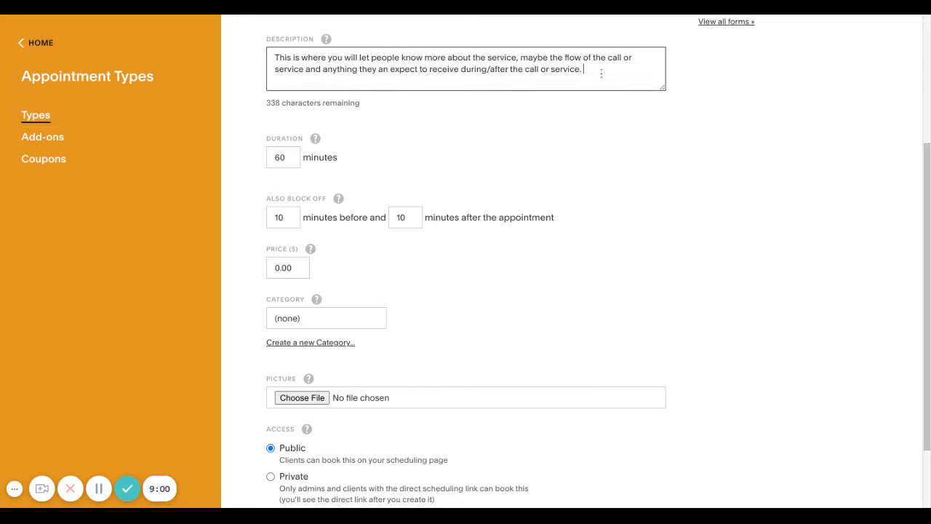
{"action": "key", "text": "Return"}
{"action": "key", "text": "Return"}
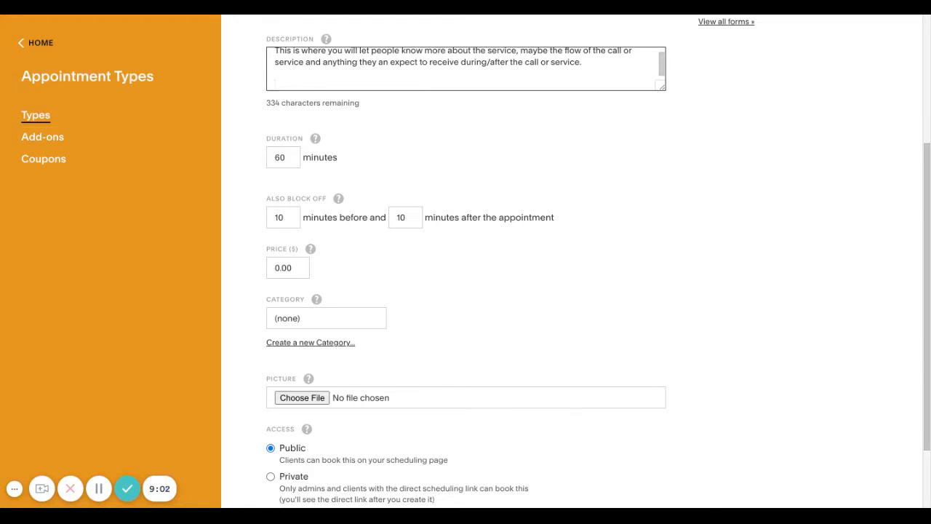
{"action": "type", "text": "Iiii"}
{"action": "scroll", "coordinate": [648, 95], "scroll_direction": "up", "scroll_amount": 1}
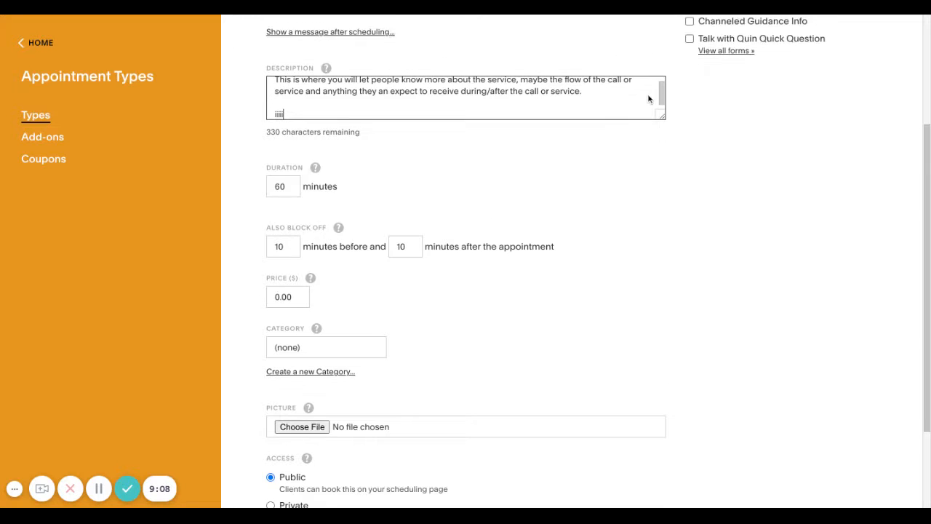
{"action": "scroll", "coordinate": [625, 107], "scroll_direction": "up", "scroll_amount": 1}
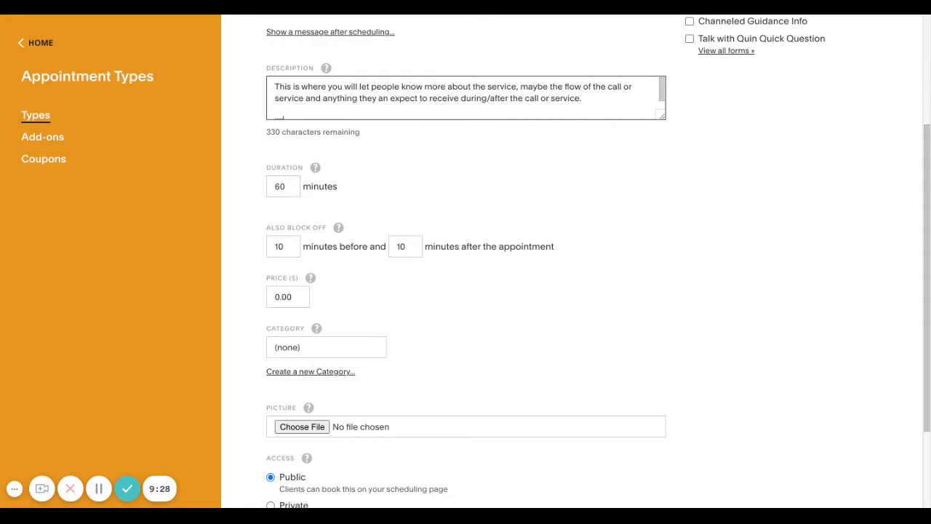
{"action": "scroll", "coordinate": [549, 236], "scroll_direction": "down", "scroll_amount": 1}
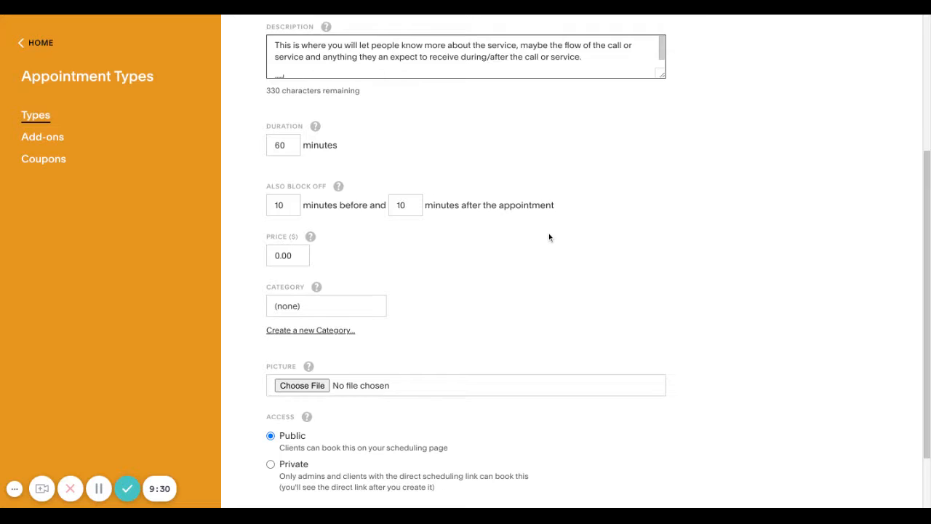
Set the service price to $1.
{"action": "scroll", "coordinate": [548, 237], "scroll_direction": "down", "scroll_amount": 2}
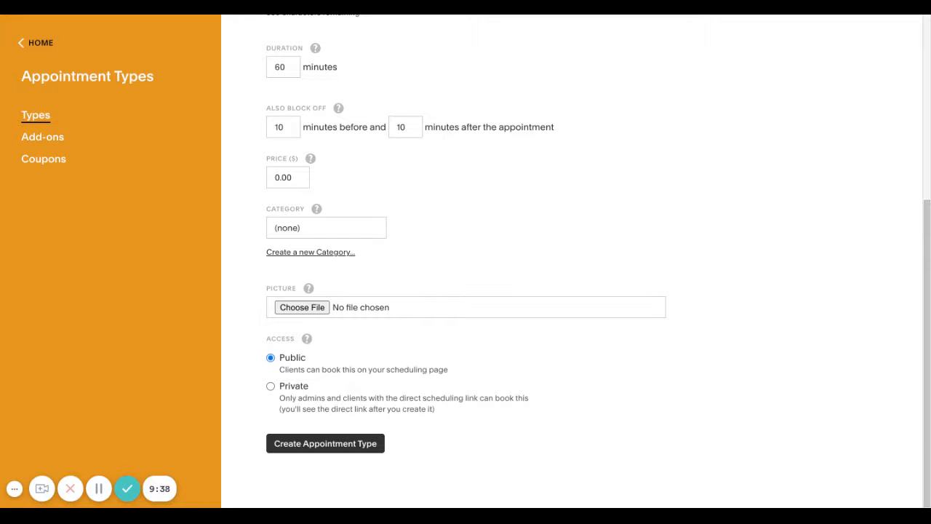
{"action": "left_click", "coordinate": [298, 179]}
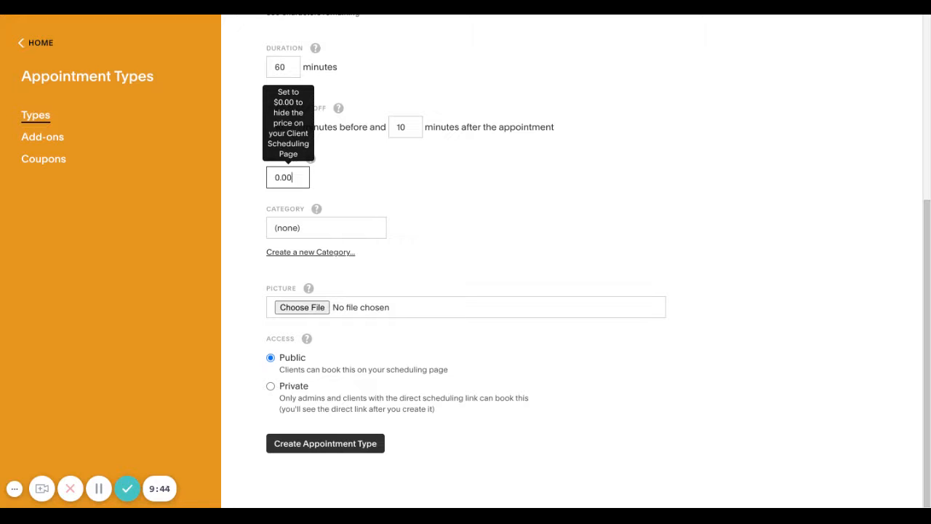
{"action": "key", "text": "BackSpace"}
{"action": "key", "text": "BackSpace"}
{"action": "key", "text": "BackSpace"}
{"action": "key", "text": "BackSpace"}
{"action": "type", "text": "1"}
{"action": "left_click", "coordinate": [448, 193]}
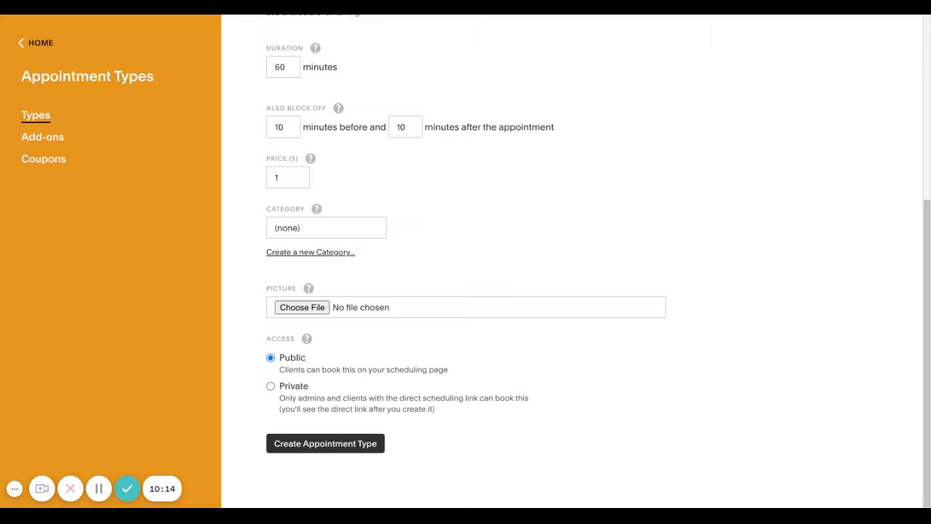
Set the service price to $25.
{"action": "left_click", "coordinate": [282, 181]}
{"action": "key", "text": "BackSpace"}
{"action": "type", "text": "25"}
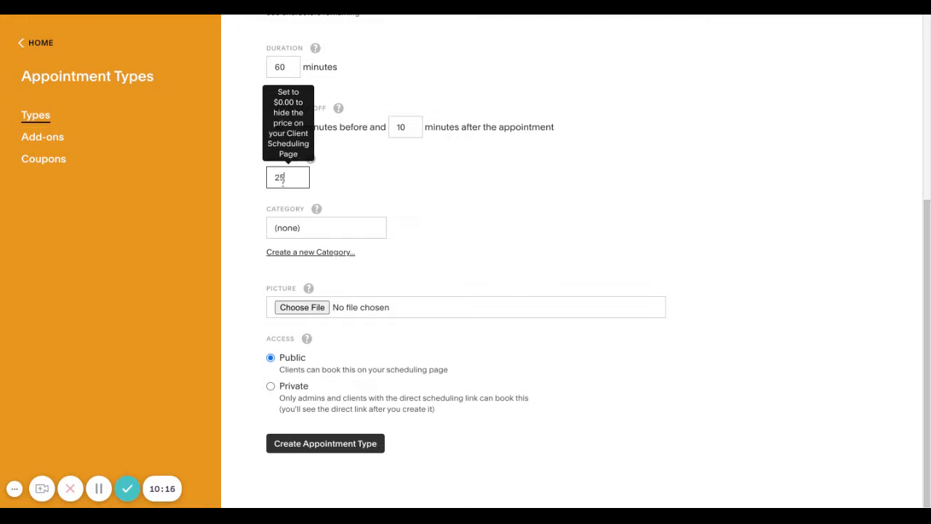
{"action": "left_click", "coordinate": [433, 192]}
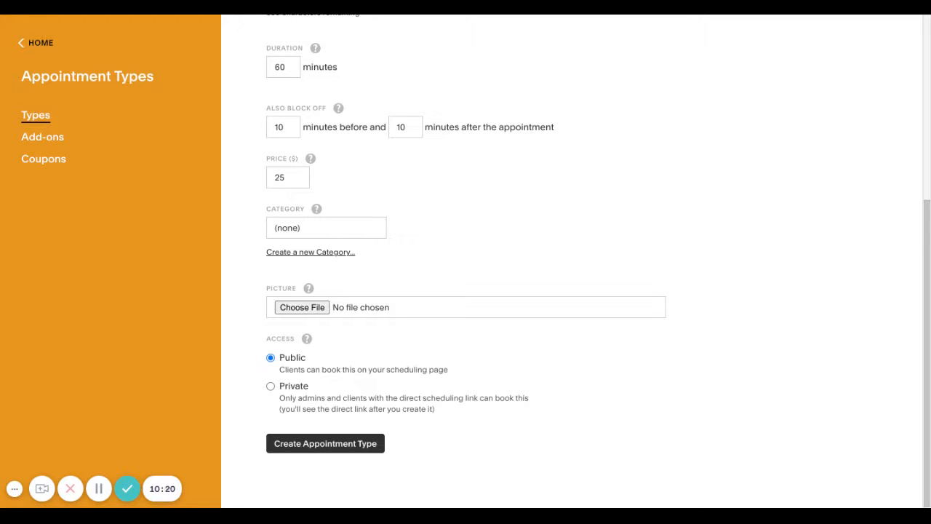
Append "- $250" to the service name so it reads Test Consultation - $250.
{"action": "scroll", "coordinate": [465, 262], "scroll_direction": "up", "scroll_amount": 4}
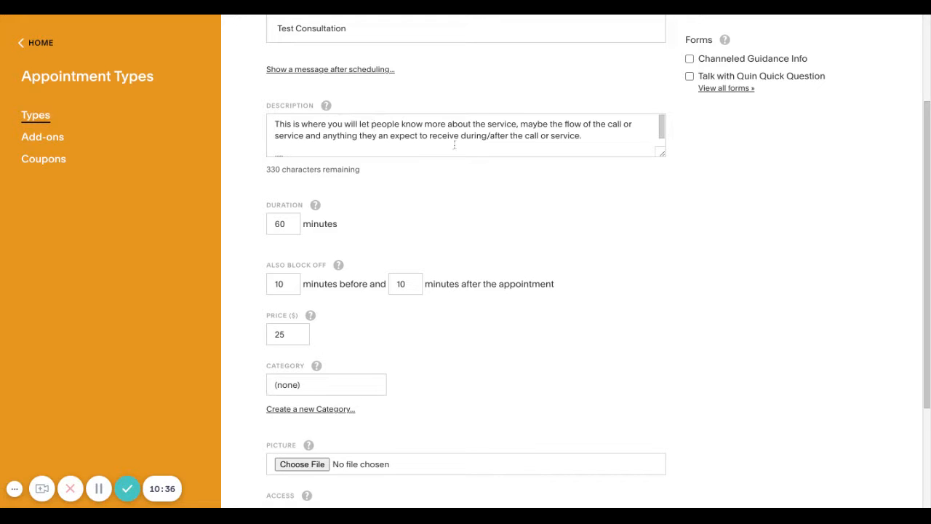
{"action": "scroll", "coordinate": [439, 149], "scroll_direction": "up", "scroll_amount": 1}
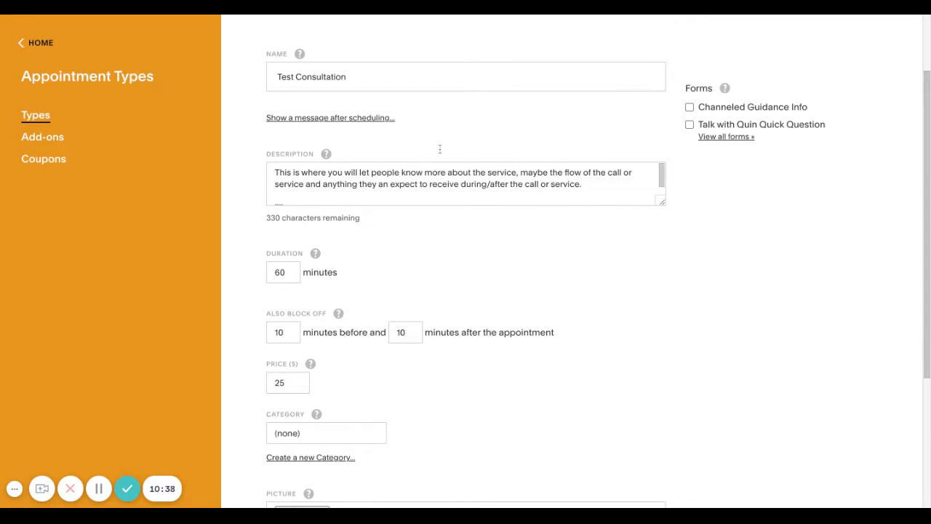
{"action": "left_click", "coordinate": [429, 84]}
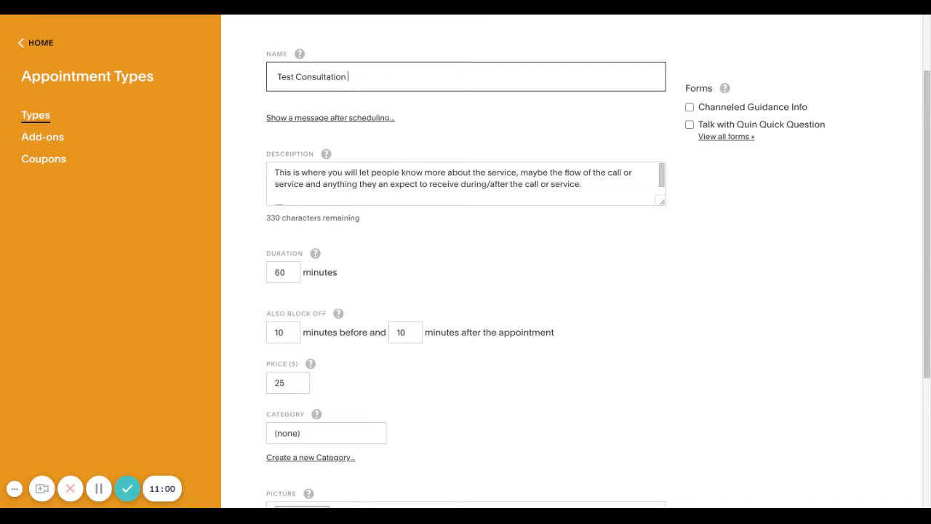
{"action": "type", "text": "- $250"}
Attach Test Conversation Acuity Appointment Type Image.png as the service's picture.
{"action": "scroll", "coordinate": [455, 206], "scroll_direction": "down", "scroll_amount": 1}
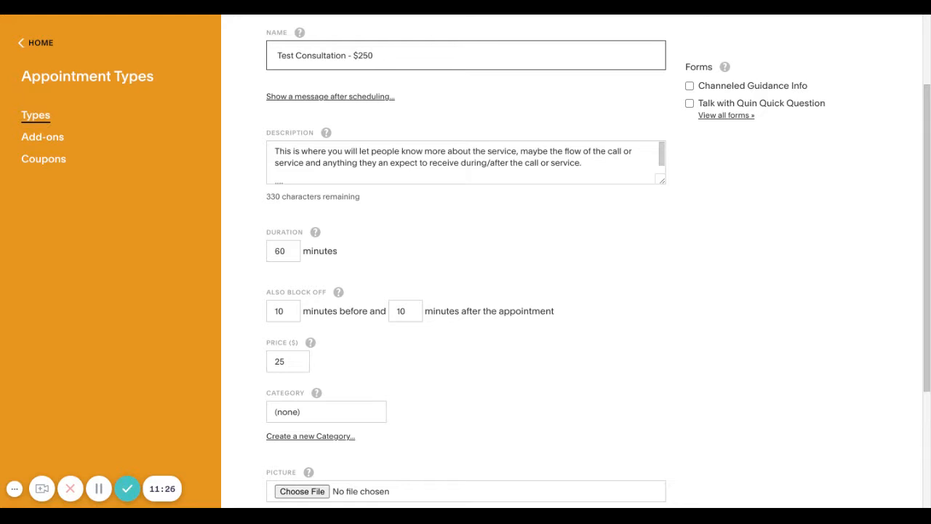
{"action": "scroll", "coordinate": [466, 162], "scroll_direction": "down", "scroll_amount": 1}
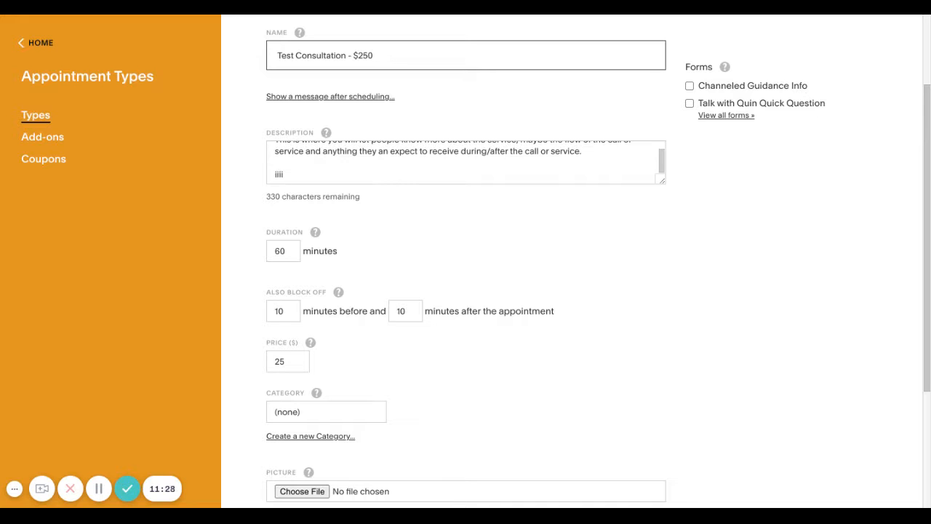
{"action": "scroll", "coordinate": [527, 255], "scroll_direction": "down", "scroll_amount": 1}
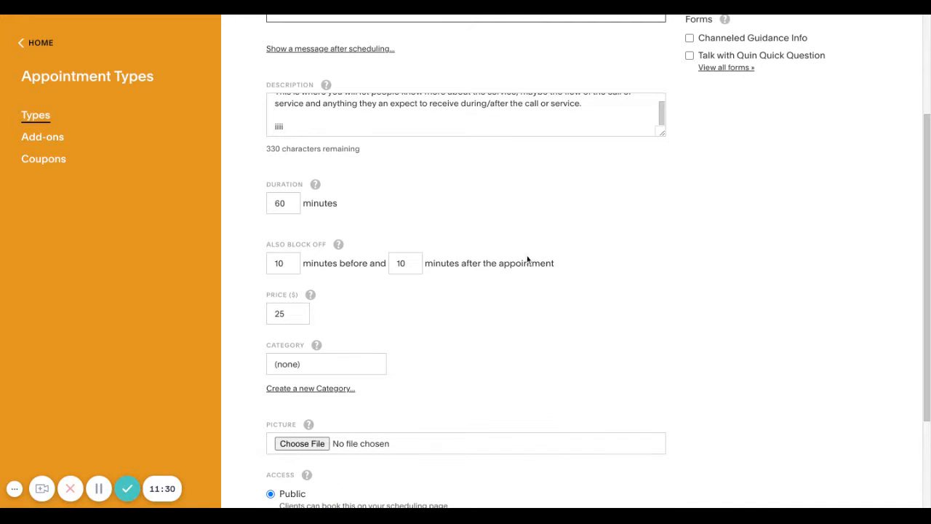
{"action": "scroll", "coordinate": [526, 255], "scroll_direction": "down", "scroll_amount": 3}
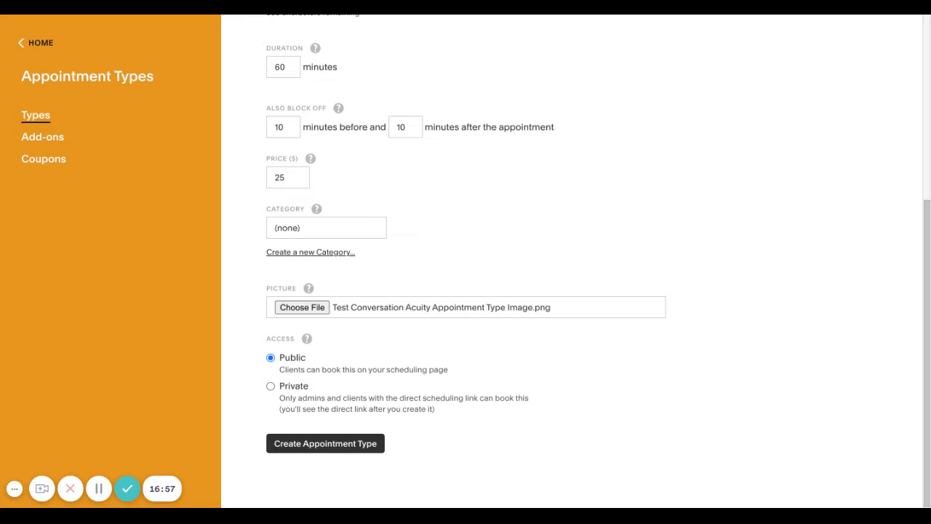
Set the service's access to Private and create the appointment type.
{"action": "left_click", "coordinate": [271, 386]}
{"action": "left_click", "coordinate": [305, 450]}
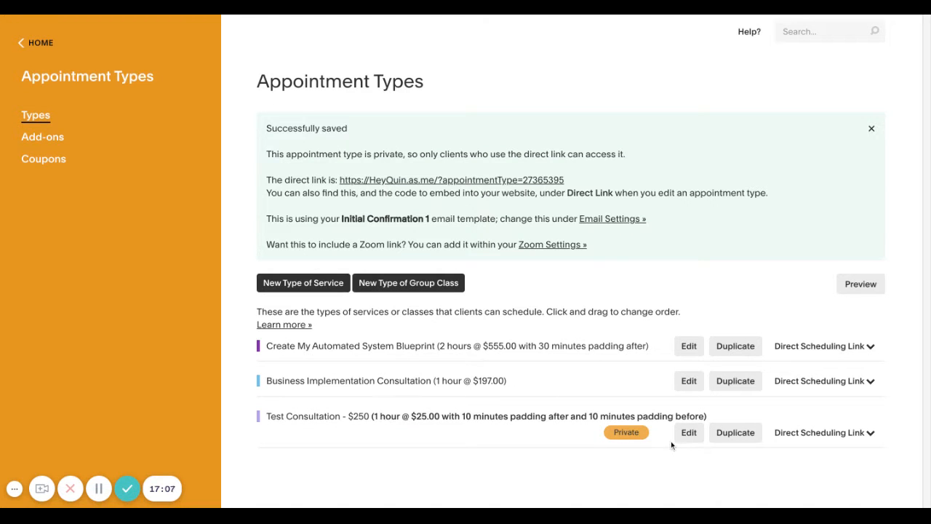
Open the direct scheduling link of Test Consultation - $250 in a new browser page and examine its booking details and available times.
{"action": "left_click", "coordinate": [813, 433]}
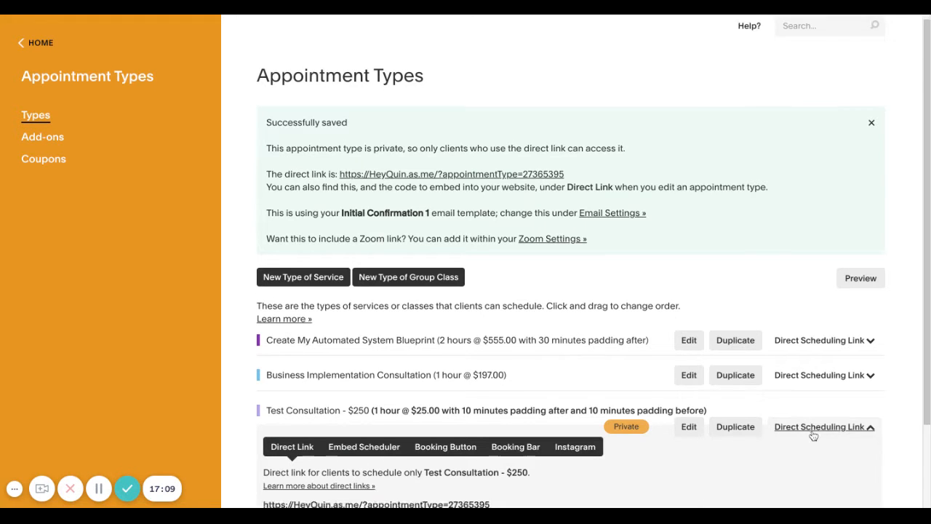
{"action": "scroll", "coordinate": [812, 432], "scroll_direction": "down", "scroll_amount": 2}
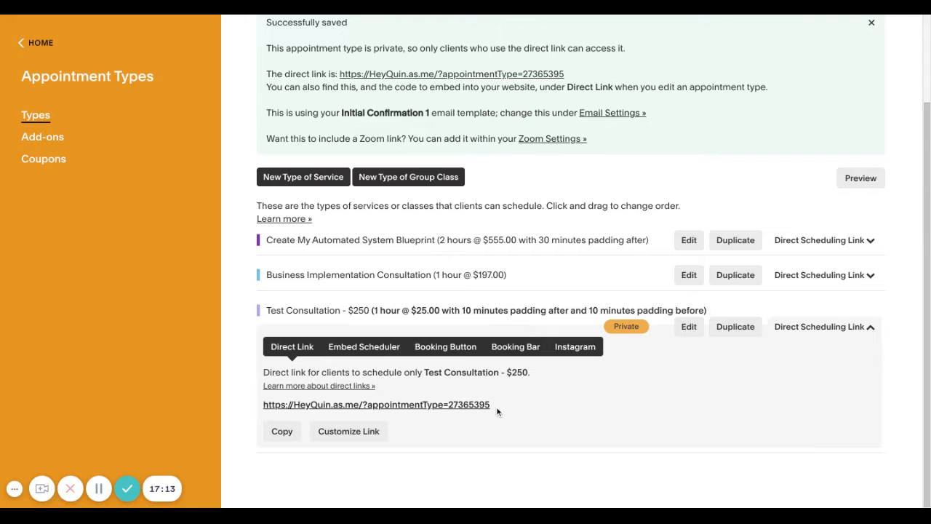
{"action": "left_click_drag", "start_coordinate": [495, 405], "coordinate": [264, 405]}
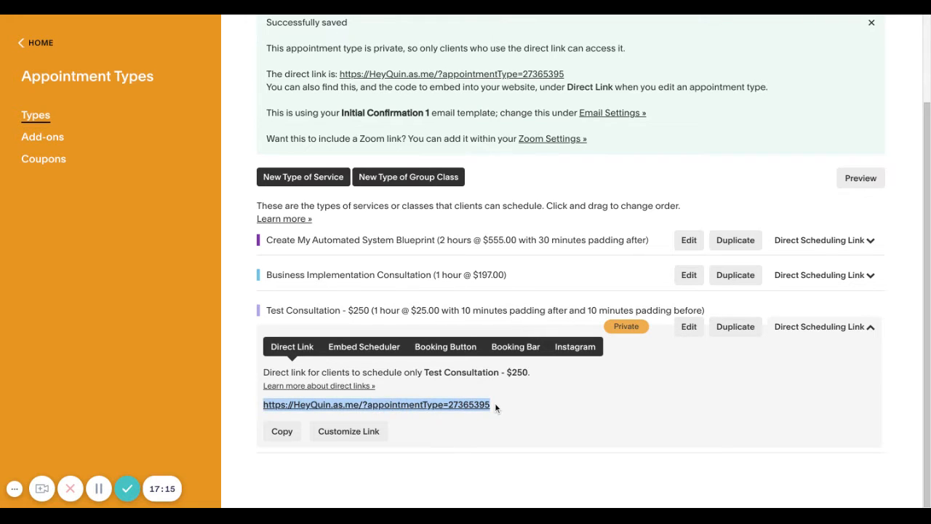
{"action": "key", "text": "super+t"}
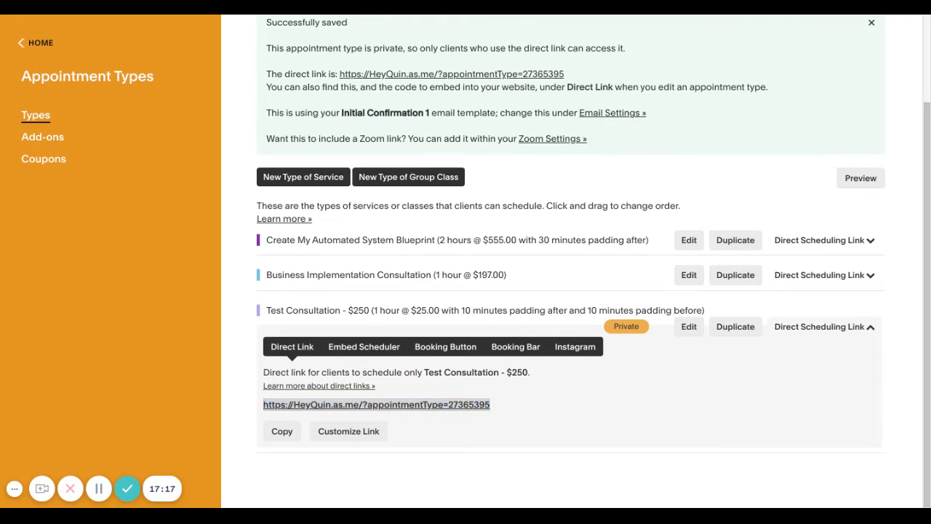
{"action": "key", "text": "super+Tab"}
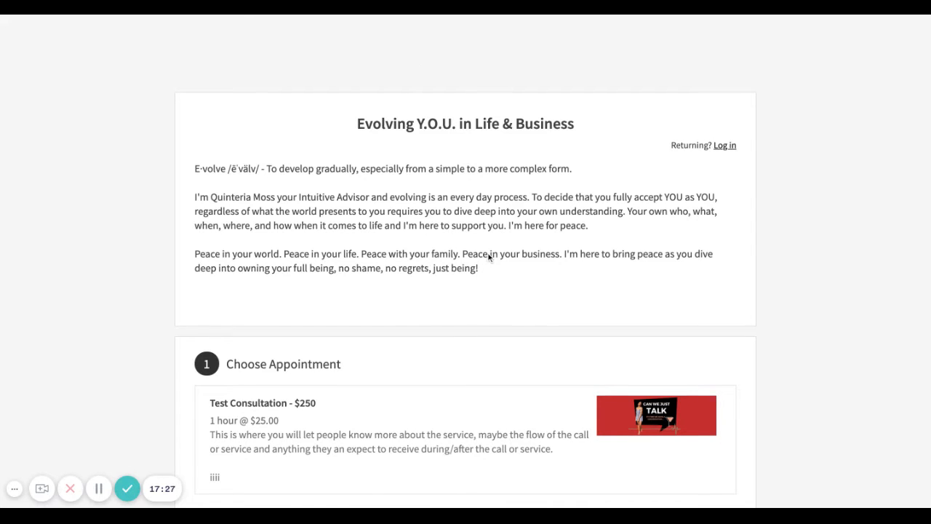
{"action": "scroll", "coordinate": [488, 253], "scroll_direction": "down", "scroll_amount": 3}
{"action": "scroll", "coordinate": [494, 231], "scroll_direction": "down", "scroll_amount": 6}
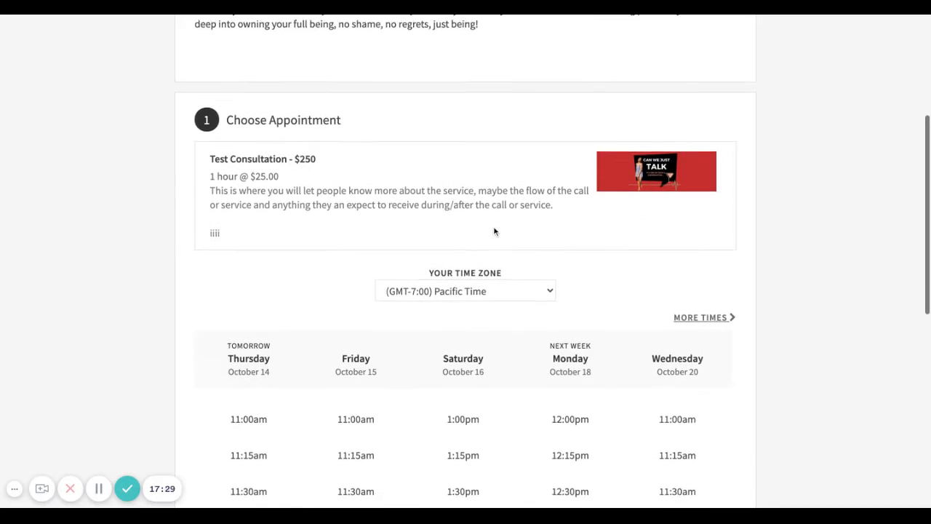